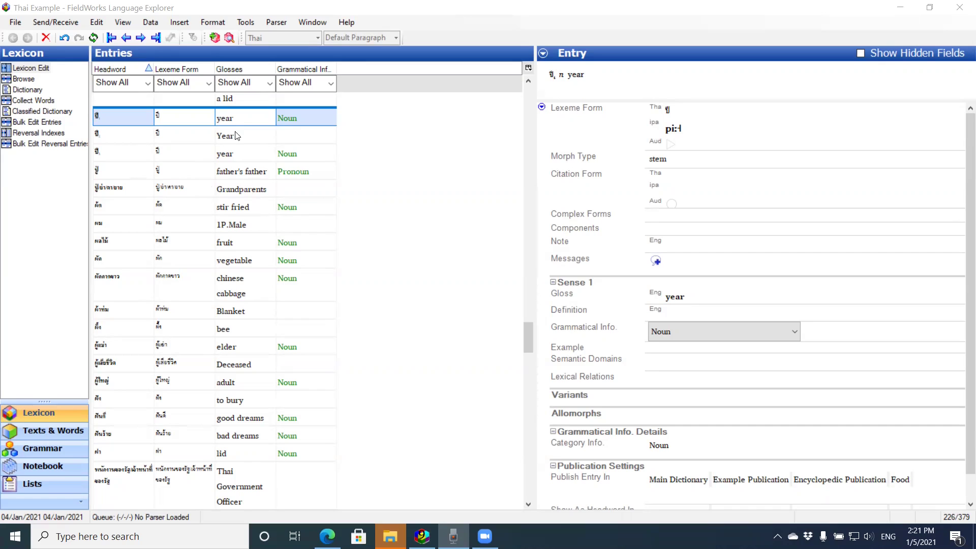
In Format > Styles, choose 18 pt as the Normal style's default font size.
{"action": "left_click", "coordinate": [213, 25]}
{"action": "left_click", "coordinate": [218, 36]}
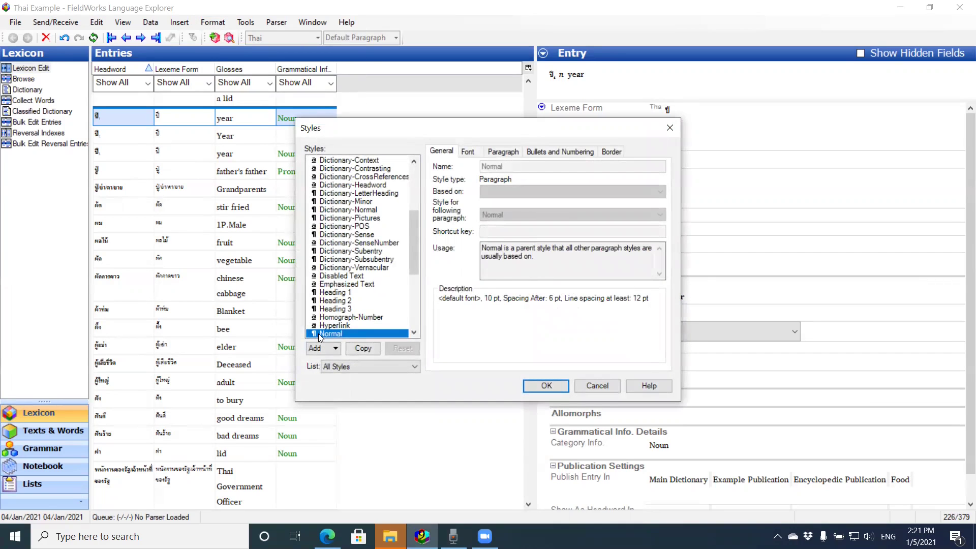
{"action": "left_click", "coordinate": [474, 153]}
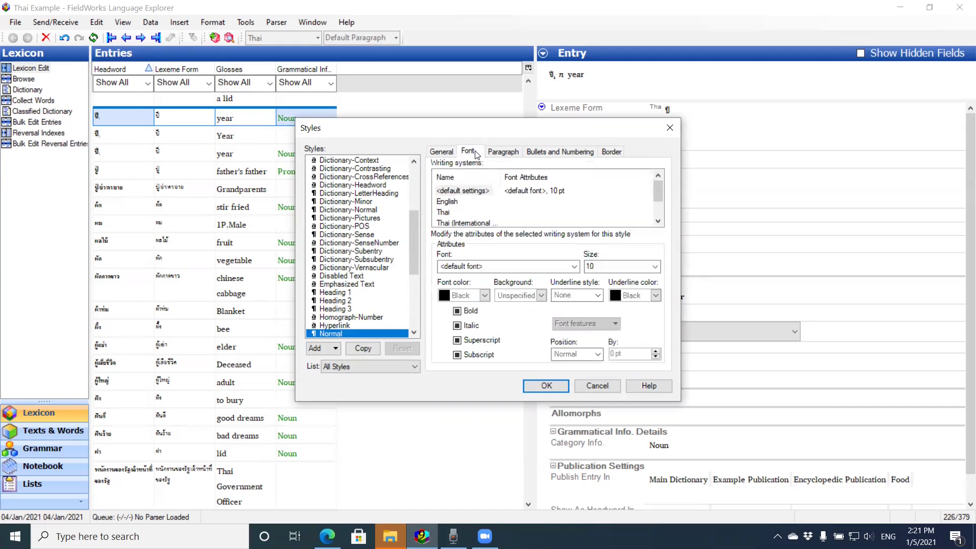
{"action": "left_click", "coordinate": [654, 267]}
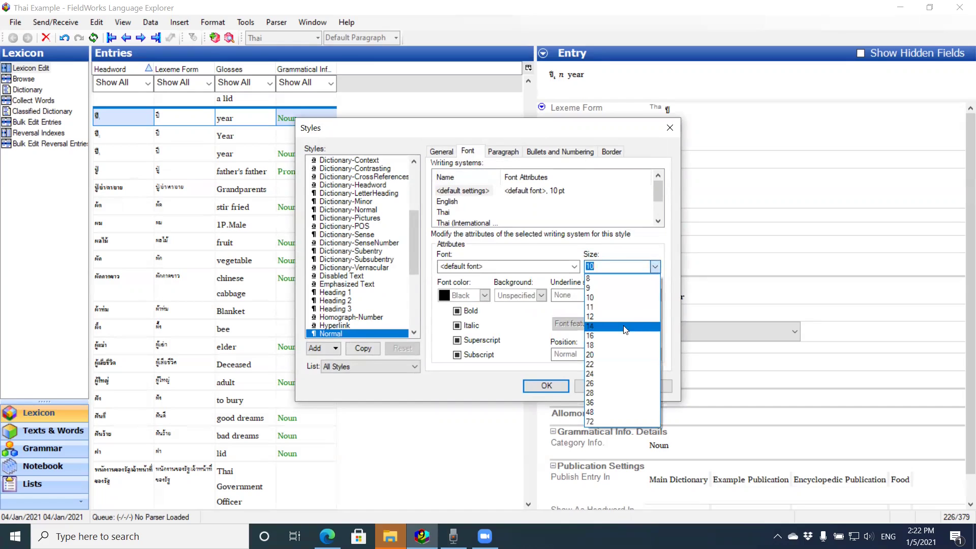
{"action": "left_click", "coordinate": [624, 341]}
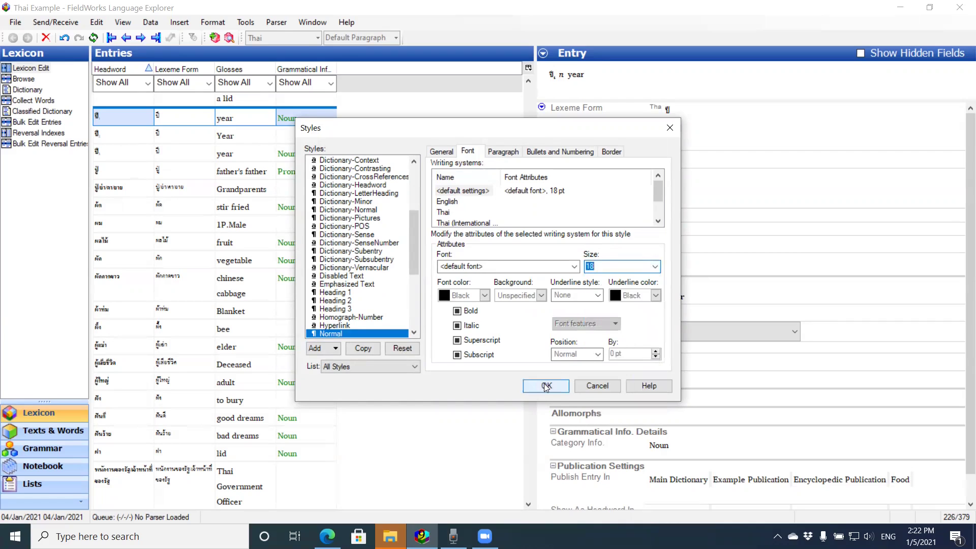
Confirm the Styles dialog so the Lexicon views redraw at 18 pt.
{"action": "left_click", "coordinate": [543, 383]}
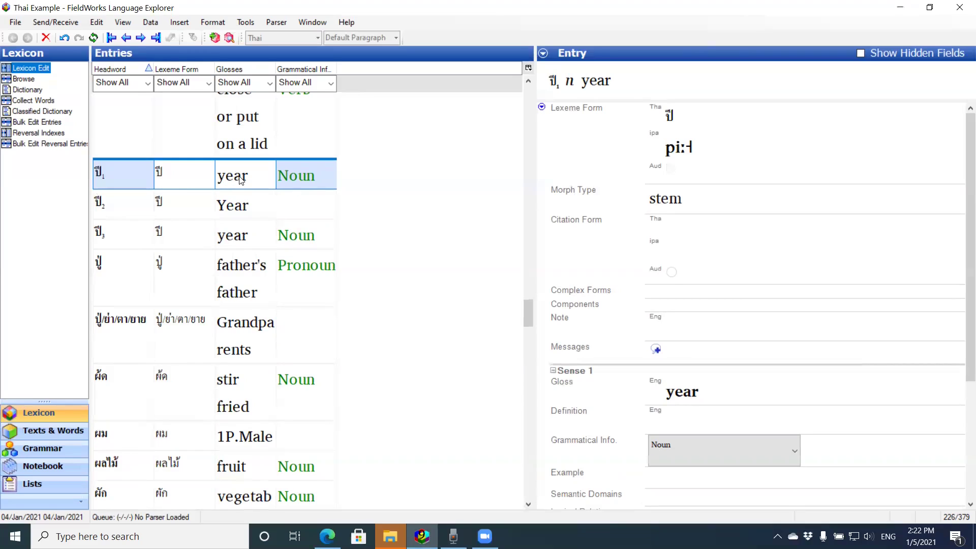
Return the Normal style's default font size to 10 pt.
{"action": "left_click", "coordinate": [210, 24]}
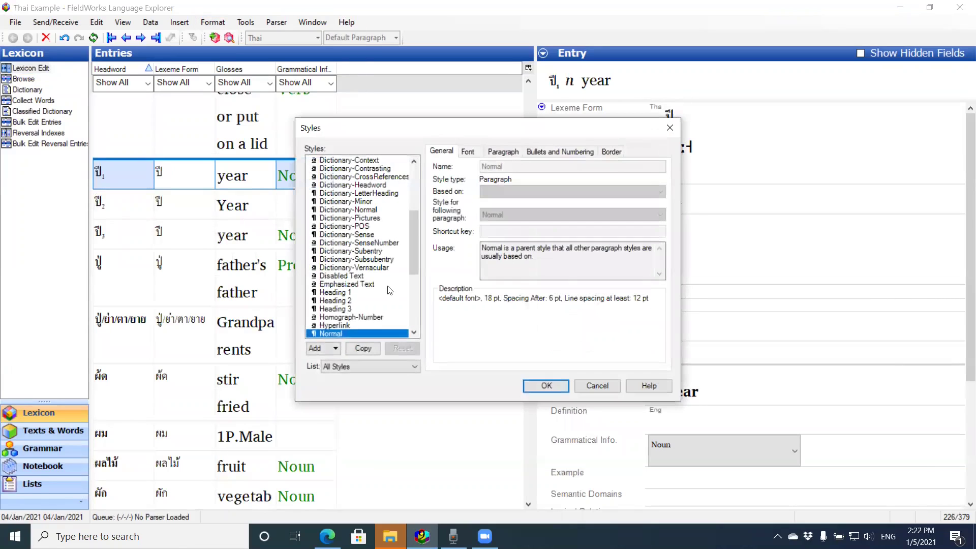
{"action": "left_click", "coordinate": [468, 152]}
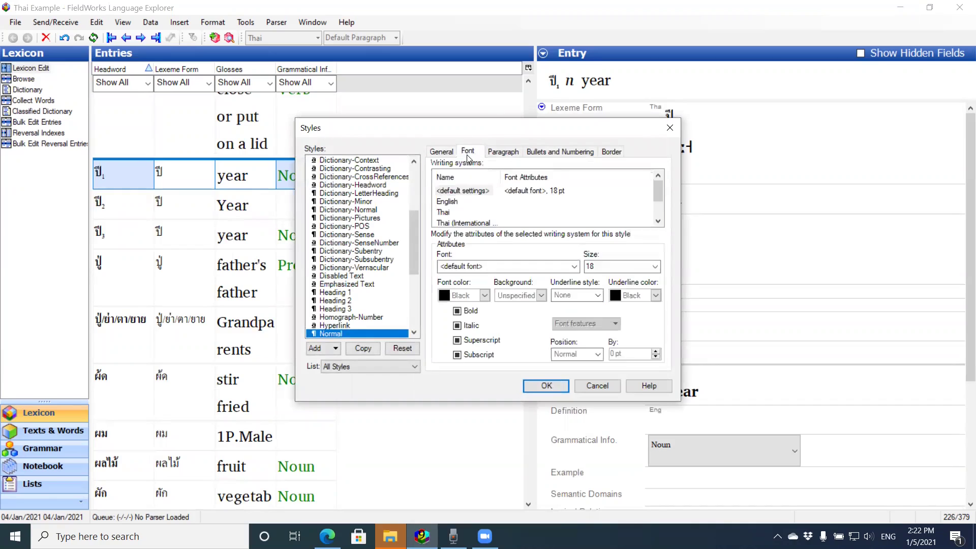
{"action": "left_click", "coordinate": [654, 267]}
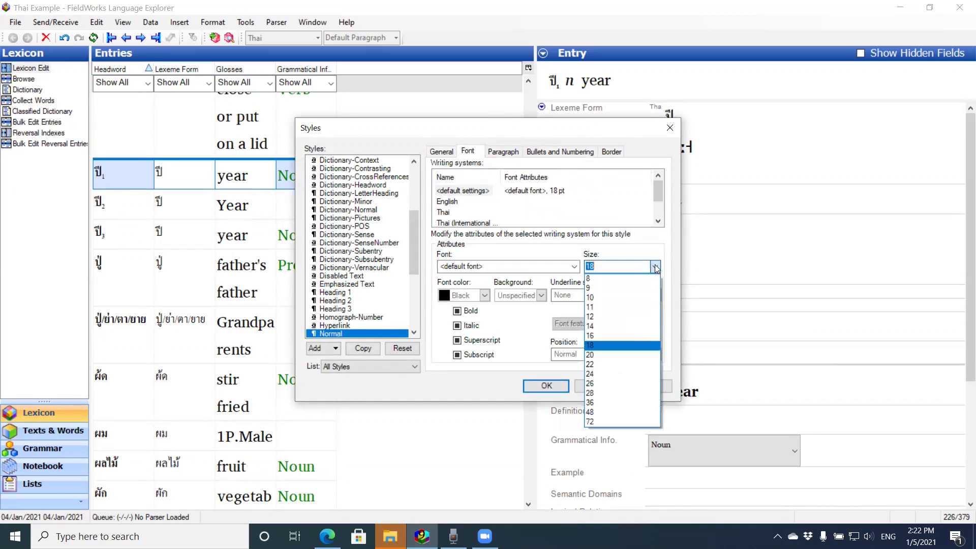
{"action": "left_click", "coordinate": [629, 301]}
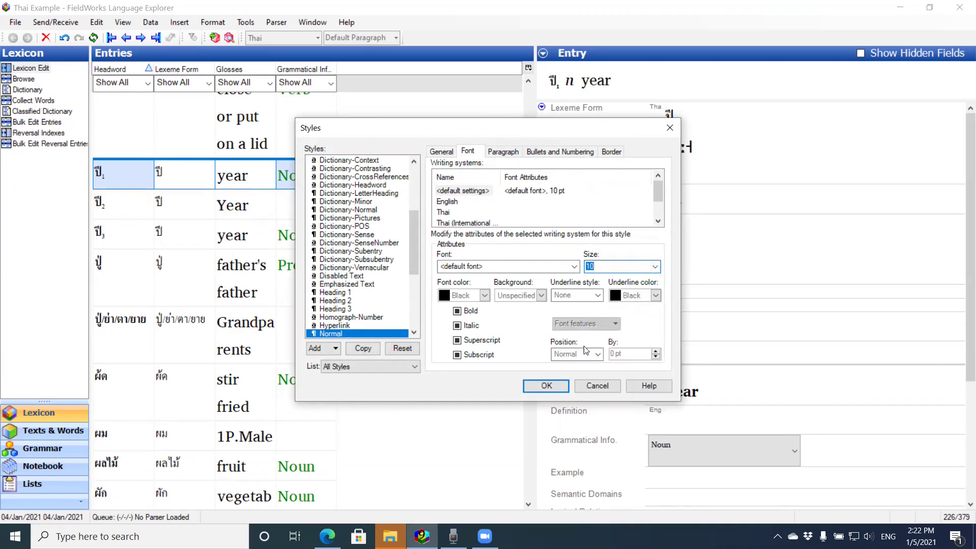
Set the Thai writing system to 18 pt within the Normal style.
{"action": "left_click", "coordinate": [445, 212]}
{"action": "left_click", "coordinate": [654, 267]}
{"action": "left_click", "coordinate": [641, 355]}
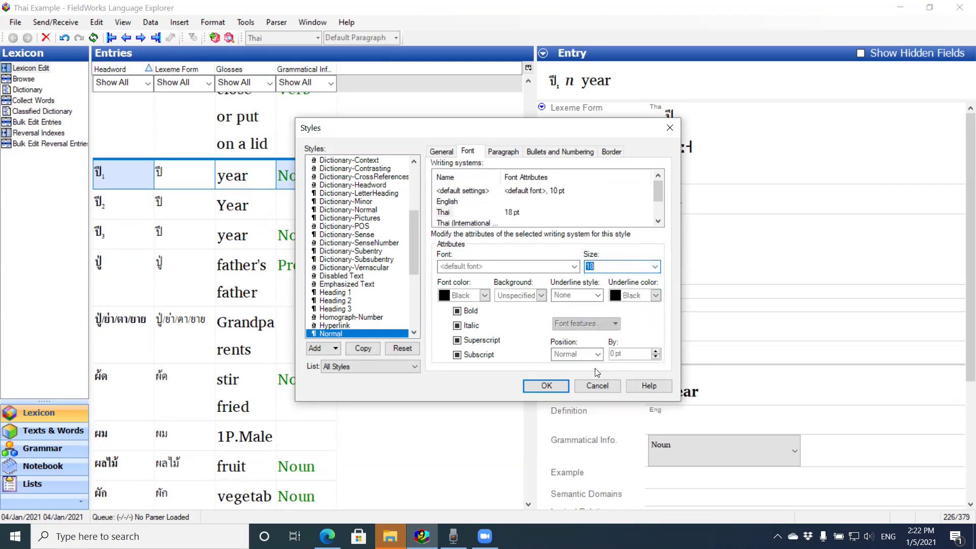
Confirm the revised style so Thai shows large and English glosses small.
{"action": "left_click", "coordinate": [547, 385]}
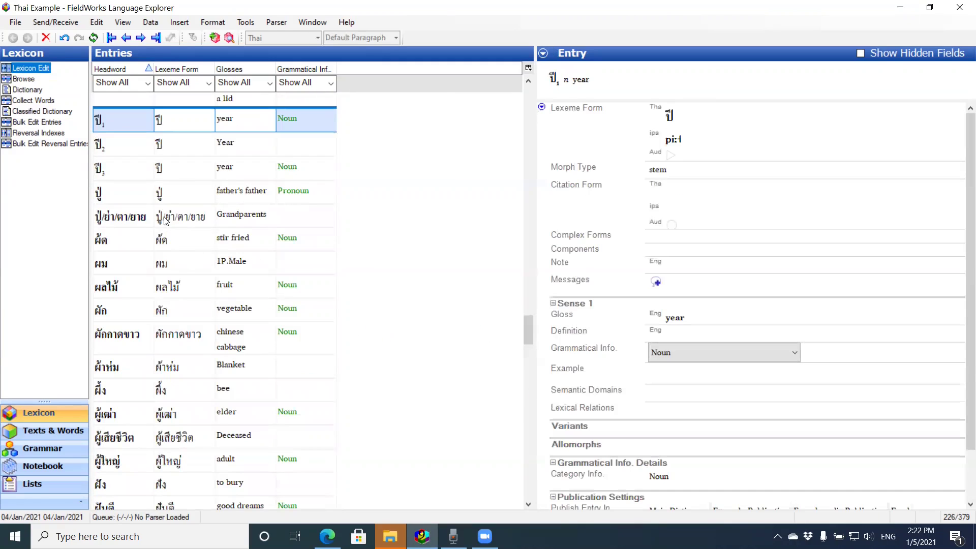